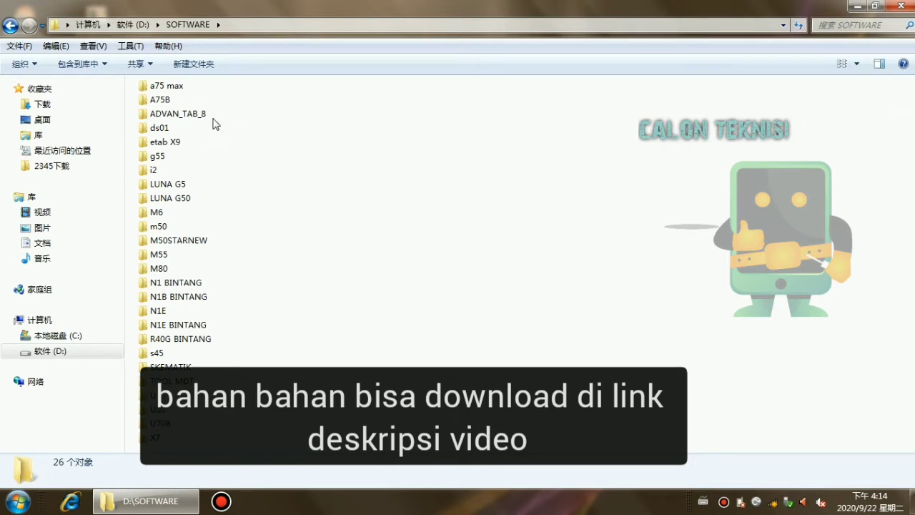
Step: Extract UPGRADEDOWNLOAD_R23.0.0001.7z from the ADVAN_TAB_8 folder into the current folder
double_click(193, 116)
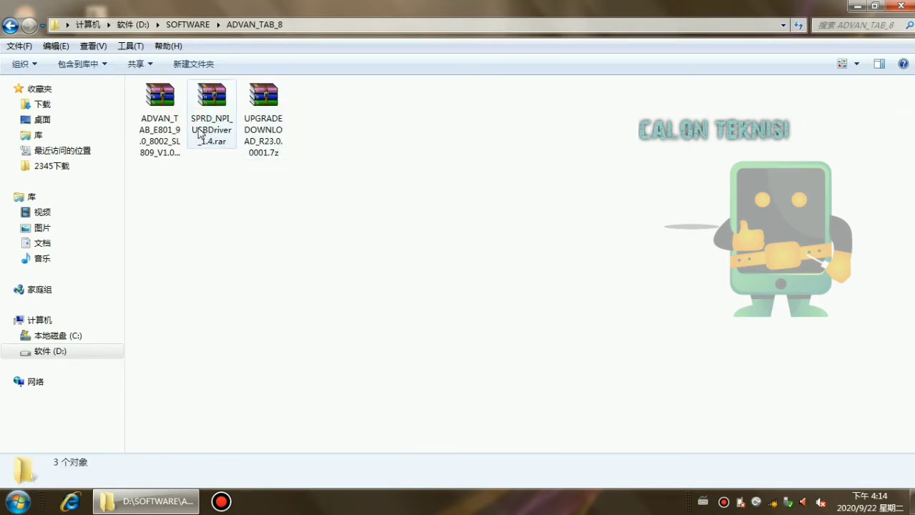
right_click(251, 142)
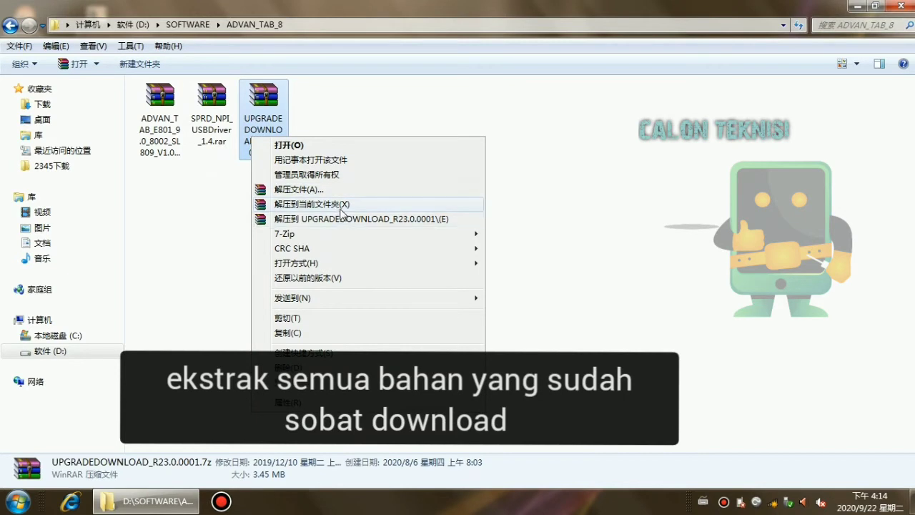
click(341, 204)
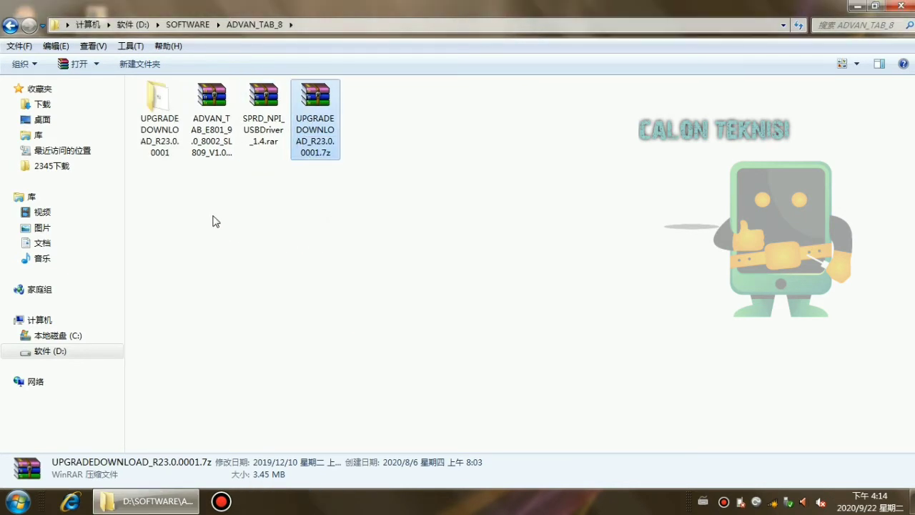
Step: Extract the ADVAN_TAB_E801_9.0_8002_SL809_V1.0_5GWIFI_20 firmware archive into a subfolder of the same name and refresh the file list
click(203, 151)
right_click(203, 153)
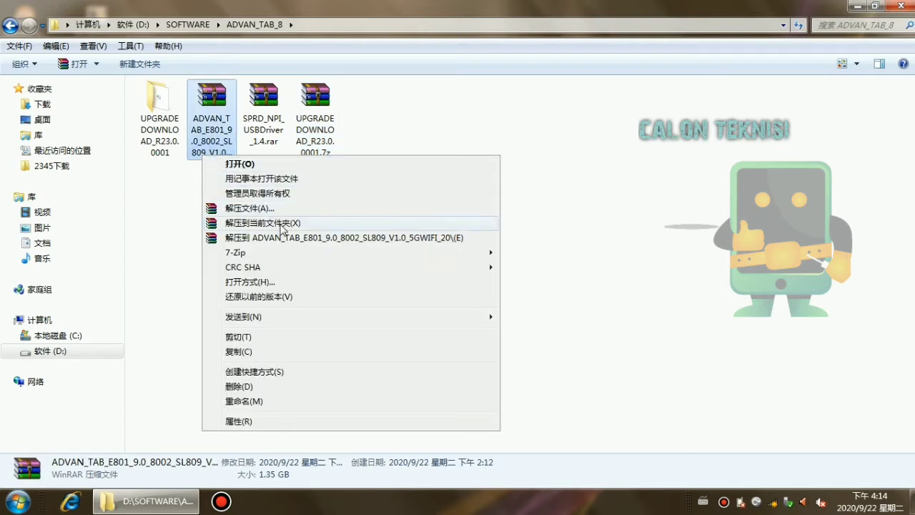
click(299, 240)
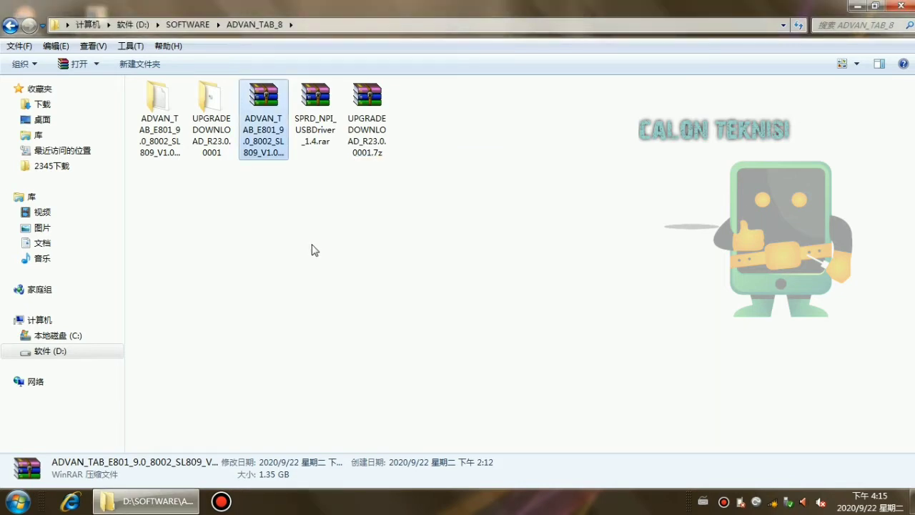
right_click(499, 163)
click(541, 215)
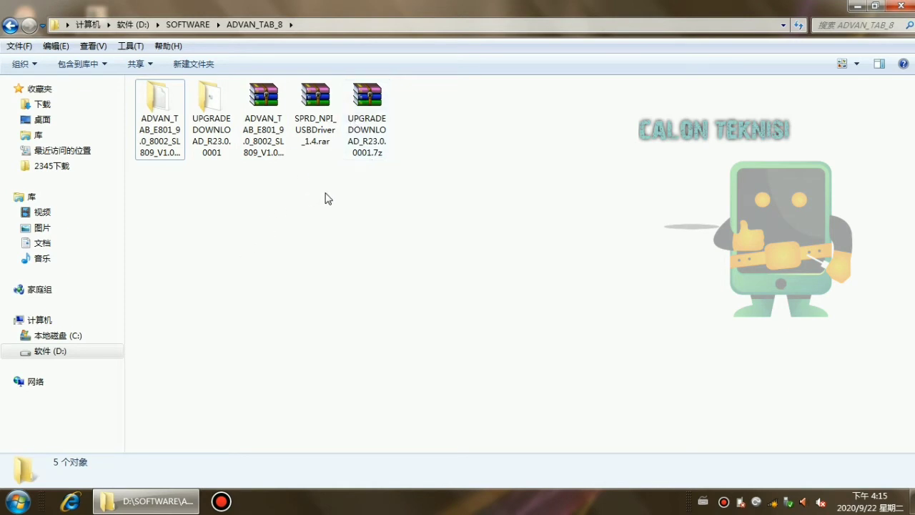
Step: Extract SPRD_NPI_USBDriver_1.4.rar into its own SPRD_NPI_USBDriver_1.4 subfolder, without replacing existing files
right_click(318, 138)
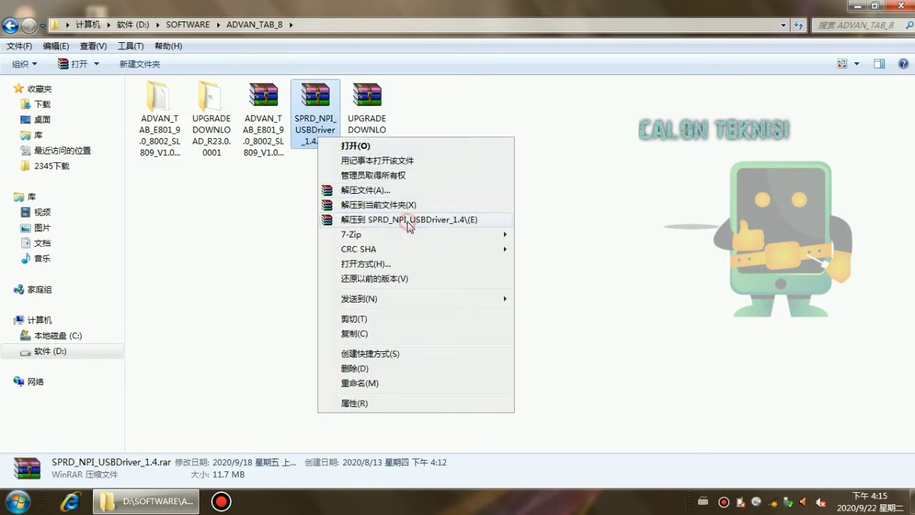
click(410, 221)
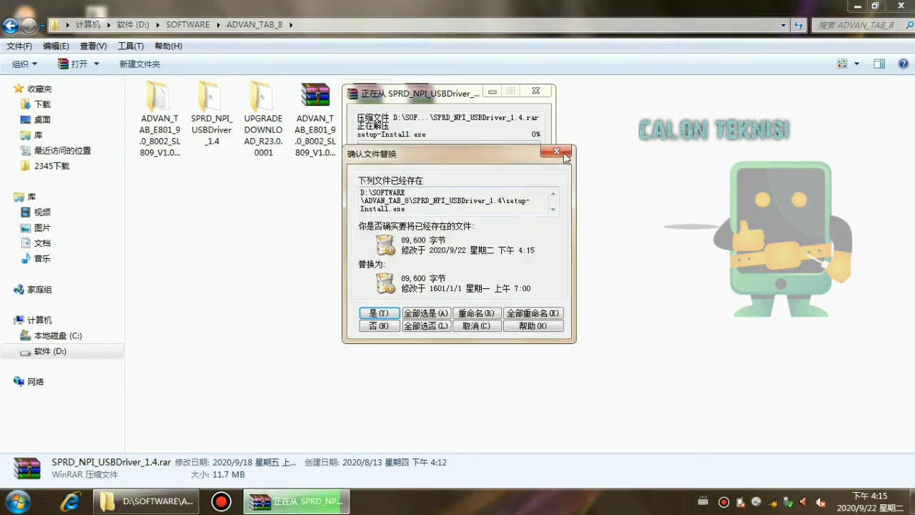
click(559, 151)
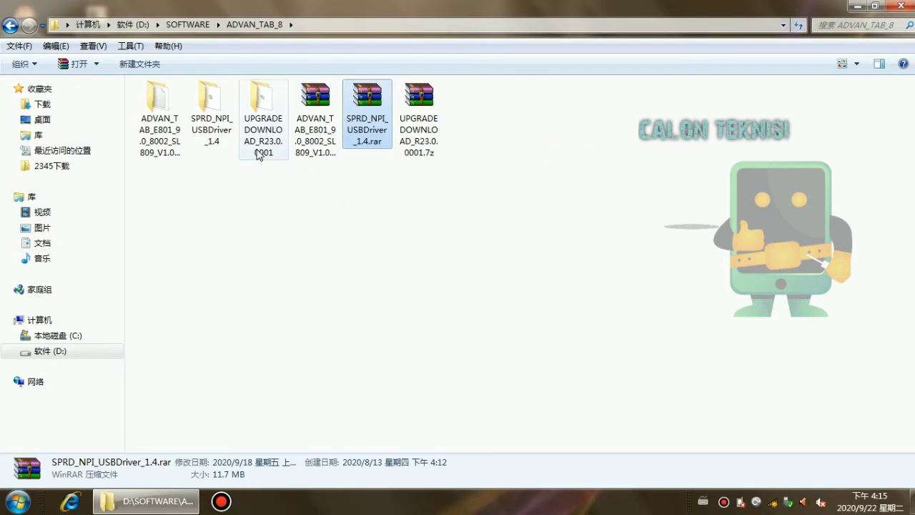
Step: Look through the installer files in the inner SPRD_NPI_USBDriver_1.4 folder and return to the ADVAN_TAB_8 folder
double_click(213, 129)
double_click(159, 106)
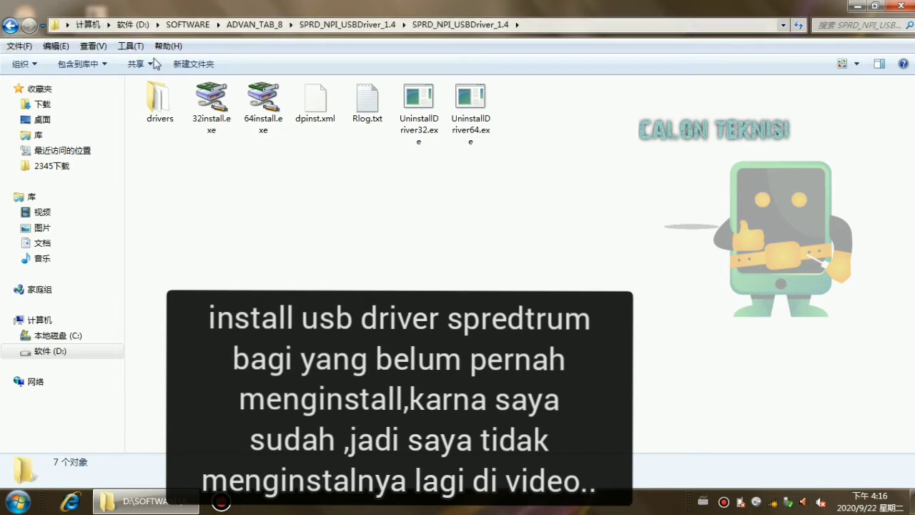
click(10, 26)
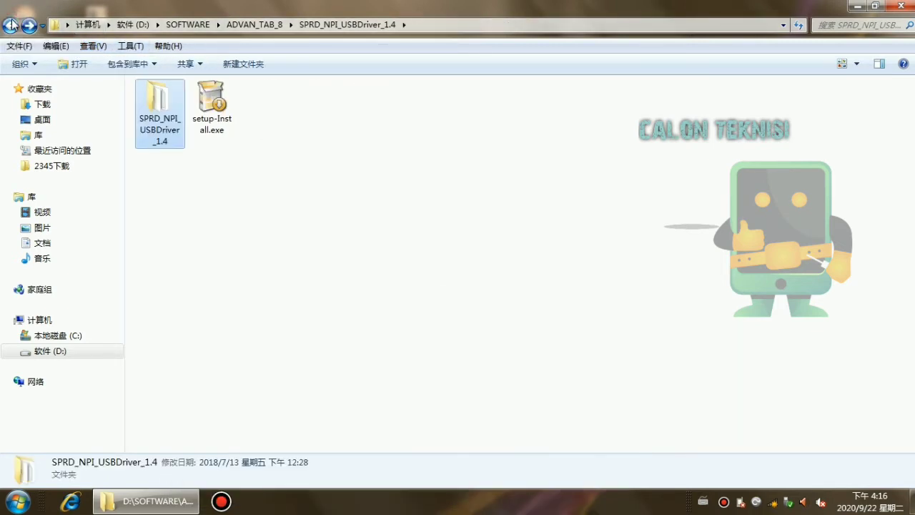
click(10, 27)
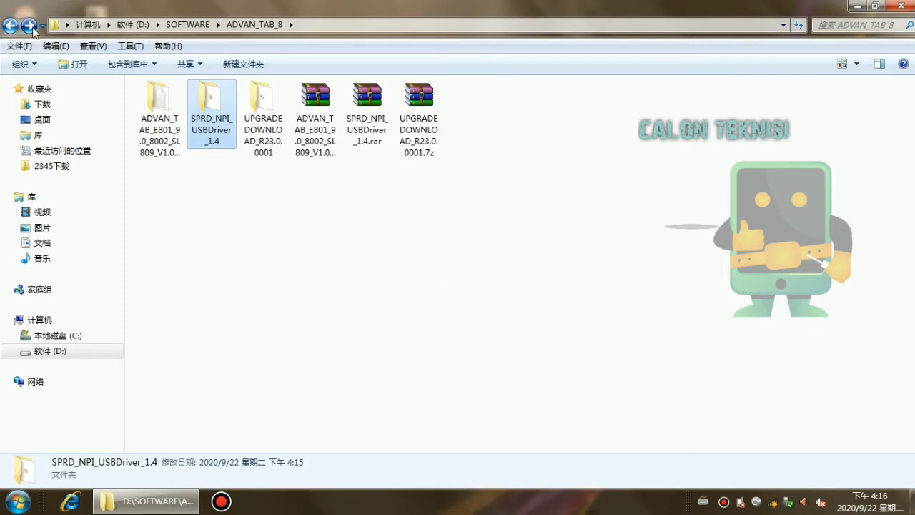
Step: Run UpgradeDownload.exe as administrator from the Bin folder of UPGRADEDOWNLOAD_R23.0.0001, close the file window and reposition the tool's window
double_click(278, 138)
double_click(159, 114)
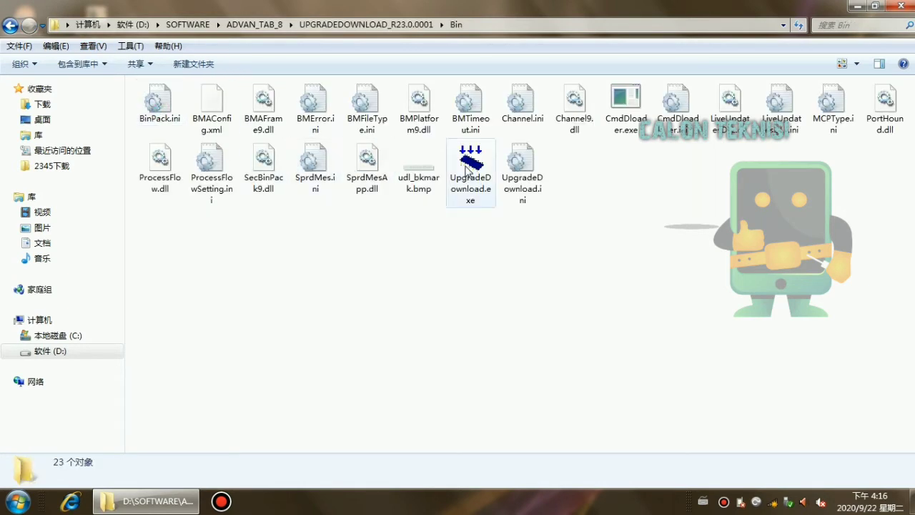
right_click(465, 165)
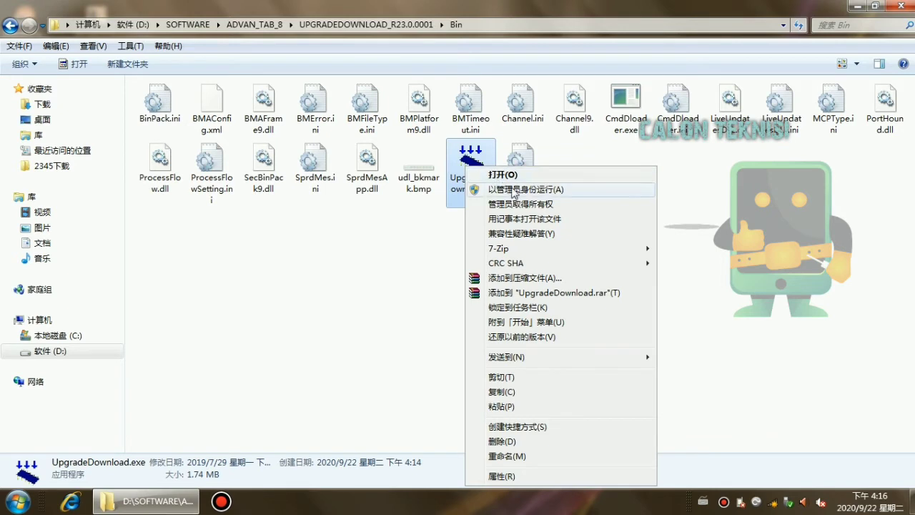
click(512, 190)
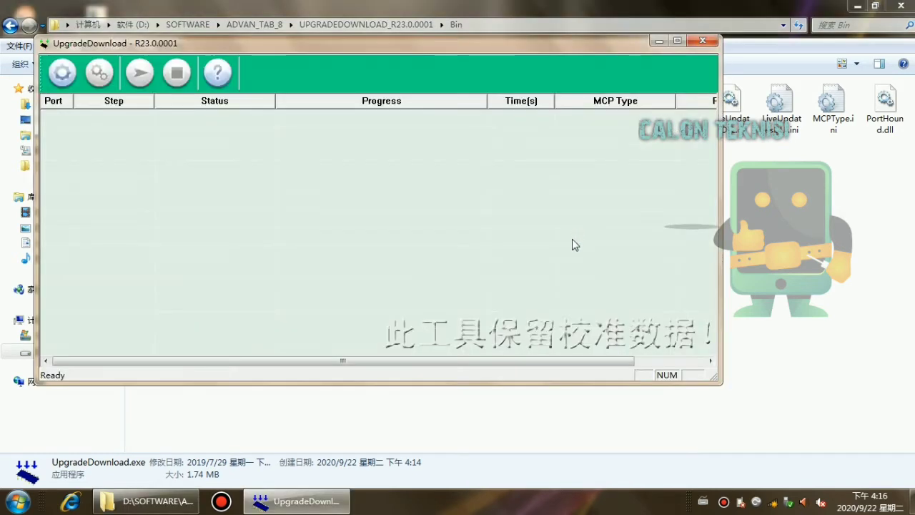
click(898, 8)
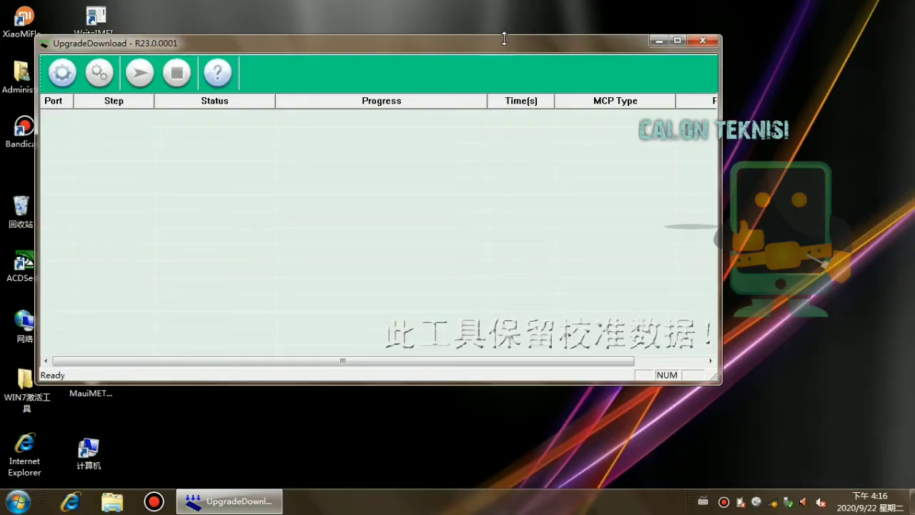
drag(504, 39, 627, 29)
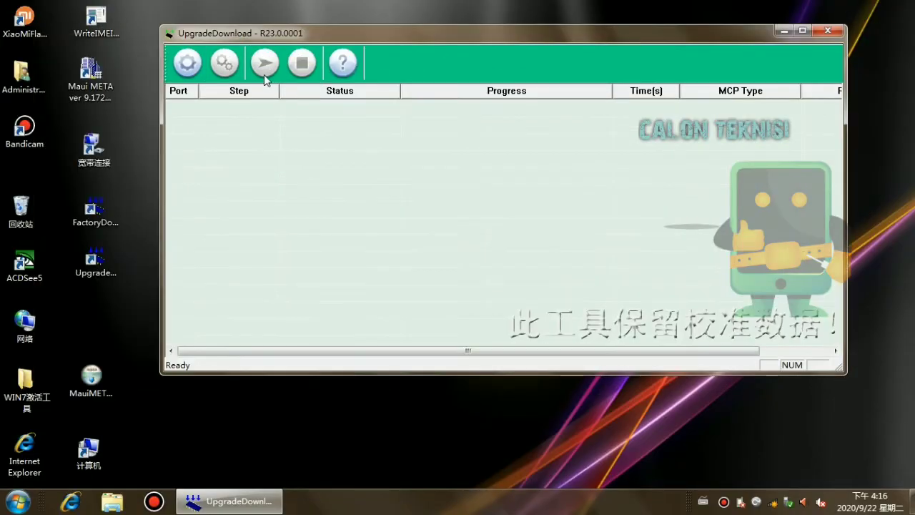
Step: Load the ADVAN_TAB_E801_9.0_8002_SL809_V1.0_5GWIFI_20 .pac firmware from D:\SOFTWARE\ADVAN_TAB_8 and start the download
click(188, 72)
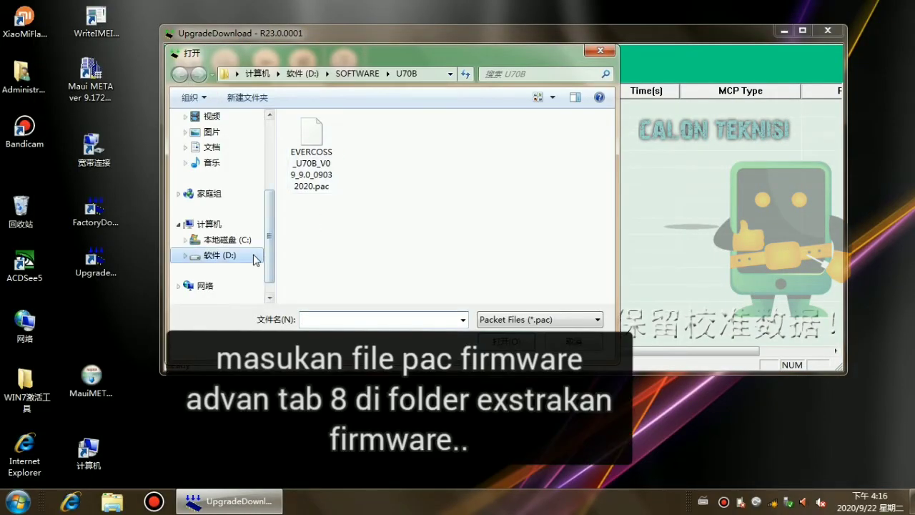
click(255, 260)
click(474, 197)
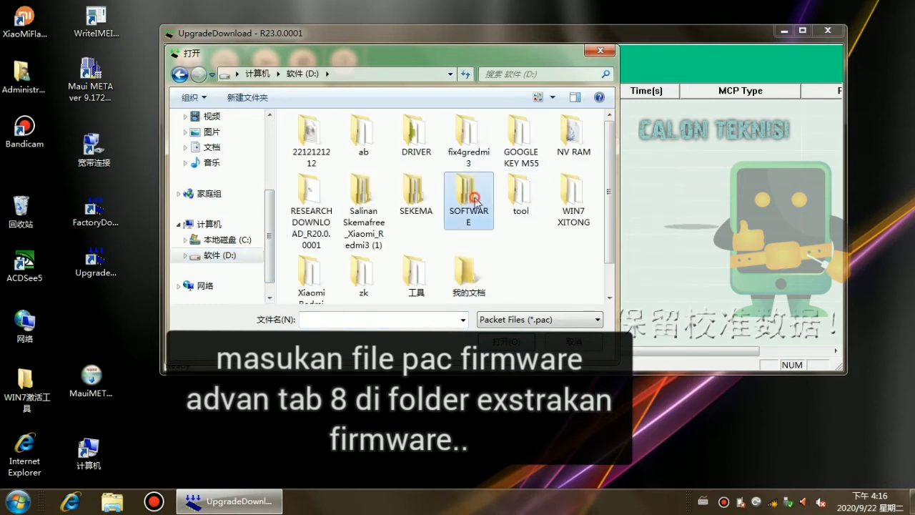
double_click(474, 197)
scroll(472, 207, down, 2)
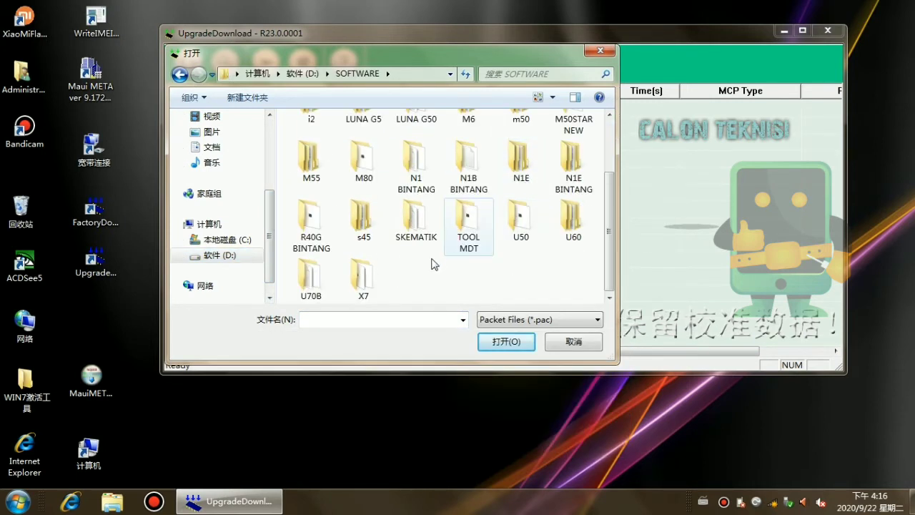
scroll(407, 250, up, 2)
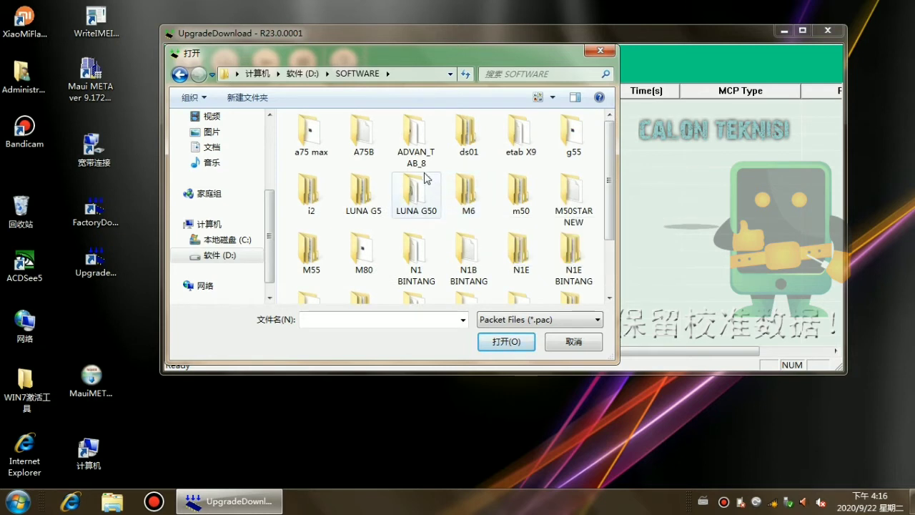
click(415, 153)
double_click(415, 153)
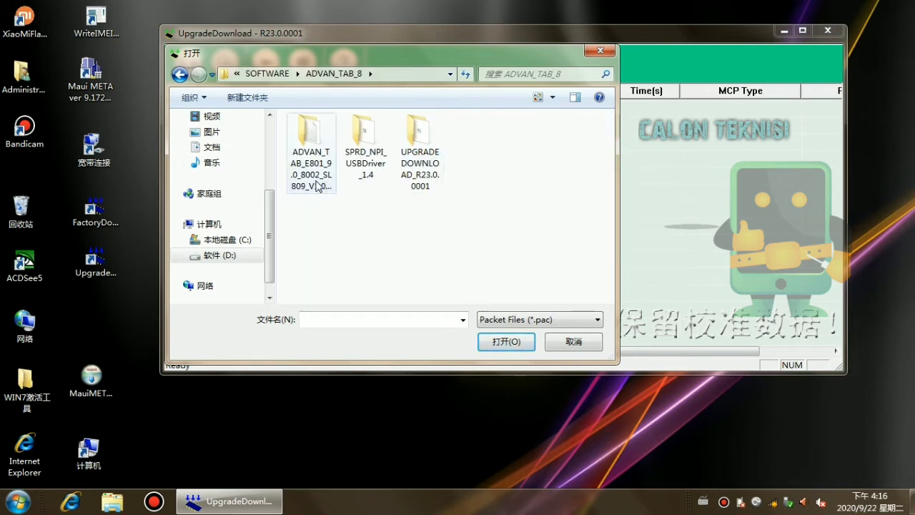
double_click(317, 184)
click(309, 163)
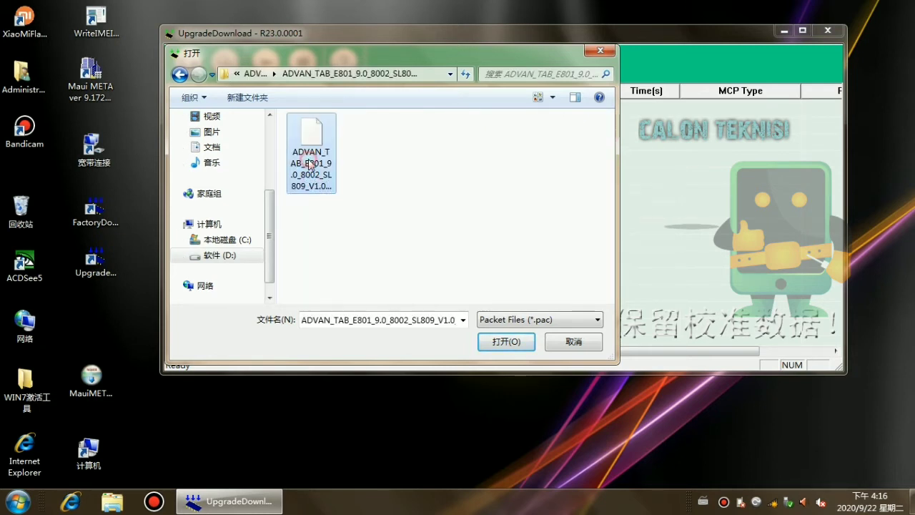
click(496, 341)
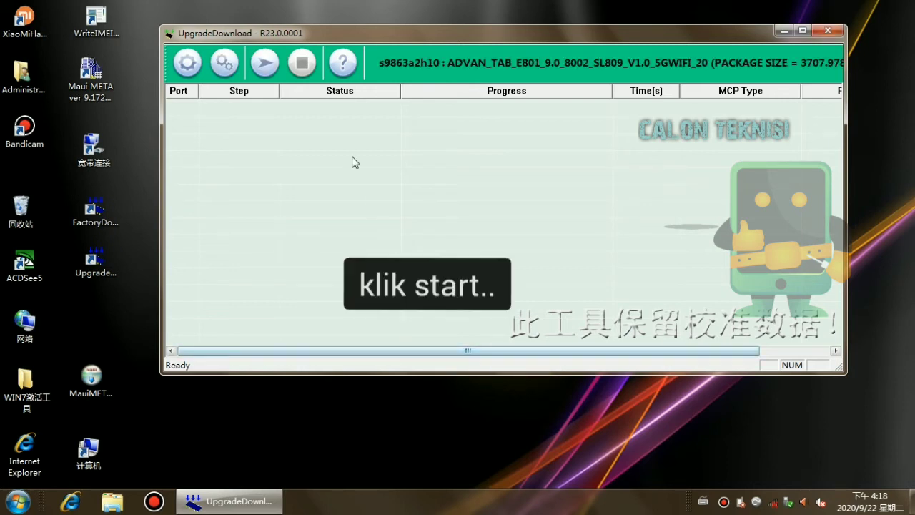
click(257, 65)
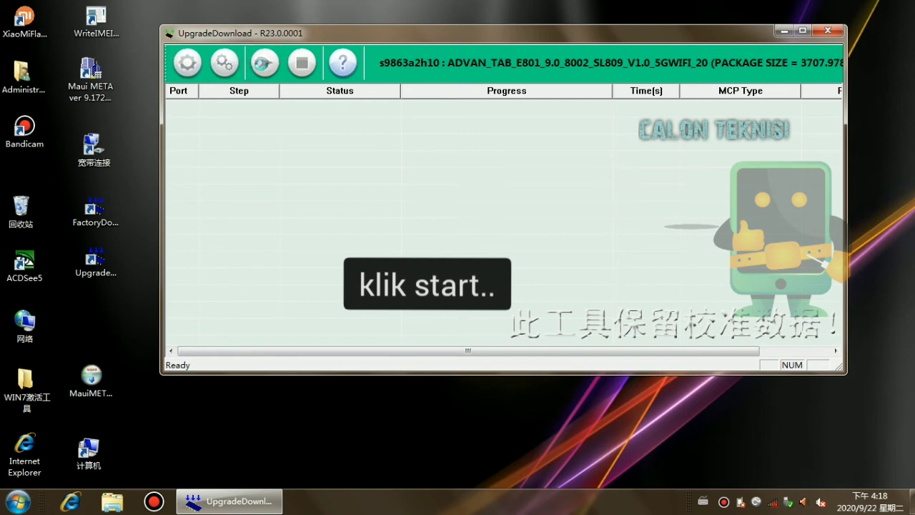